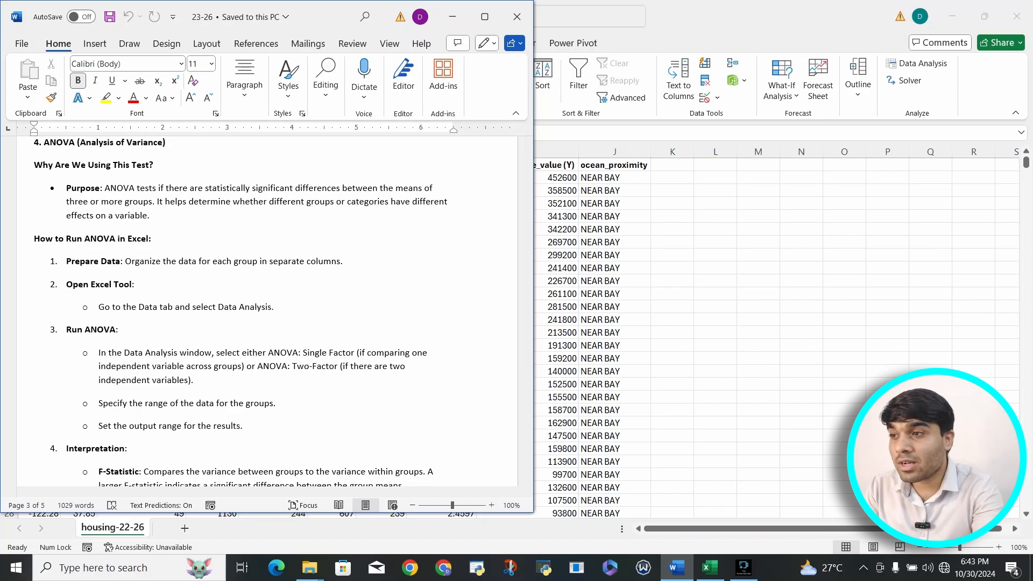
Read through the ANOVA section of the notes, from its purpose and Excel procedure to the list of ANOVA test types.
click(345, 202)
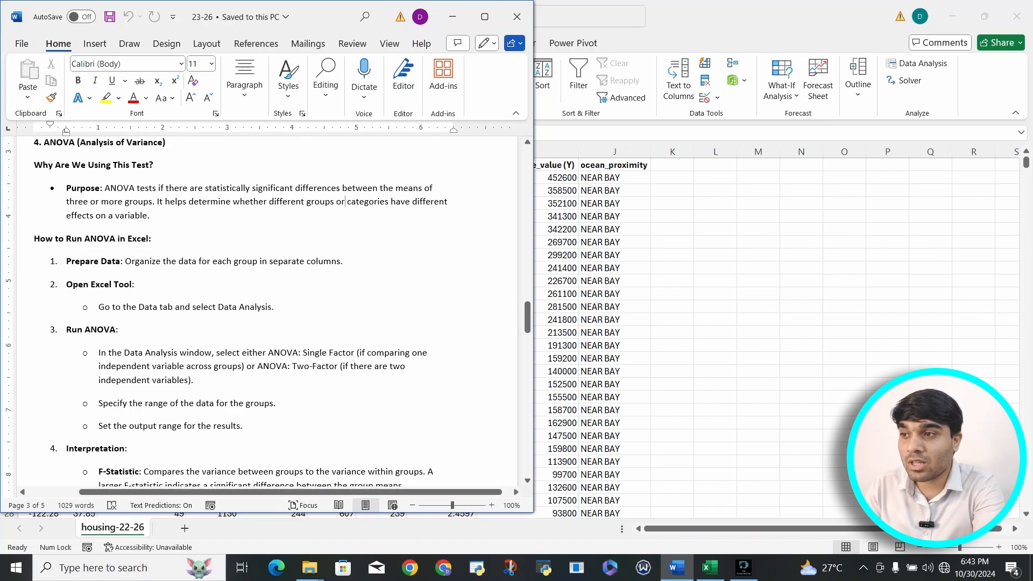
scroll(267, 306, down, 5)
scroll(266, 306, down, 10)
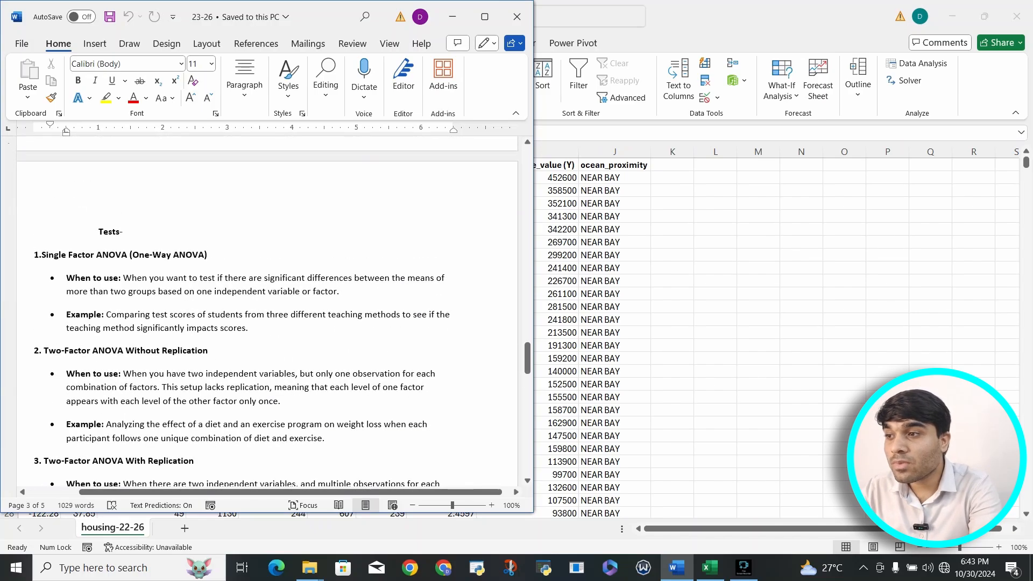
scroll(267, 307, down, 1)
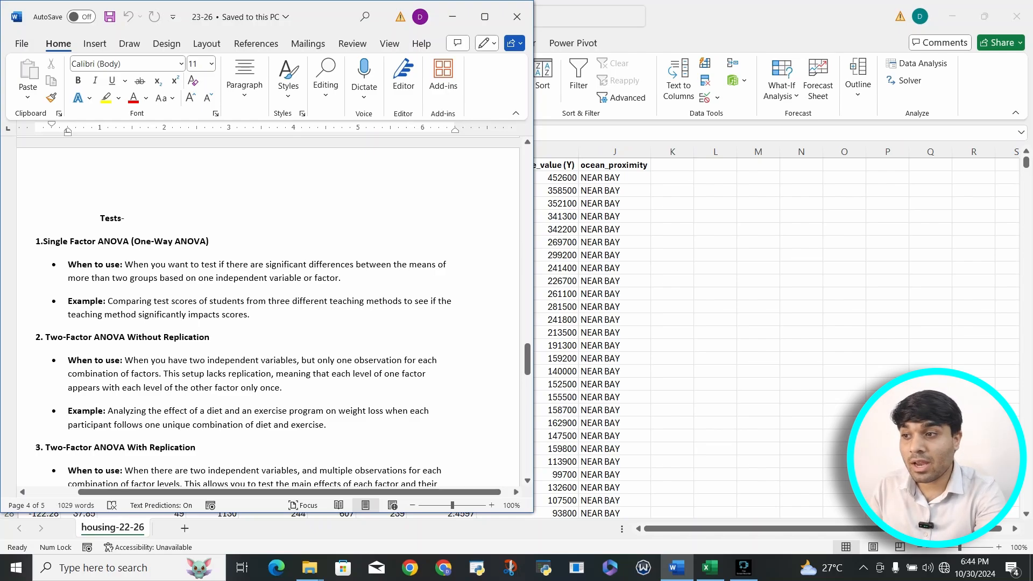
scroll(268, 312, down, 5)
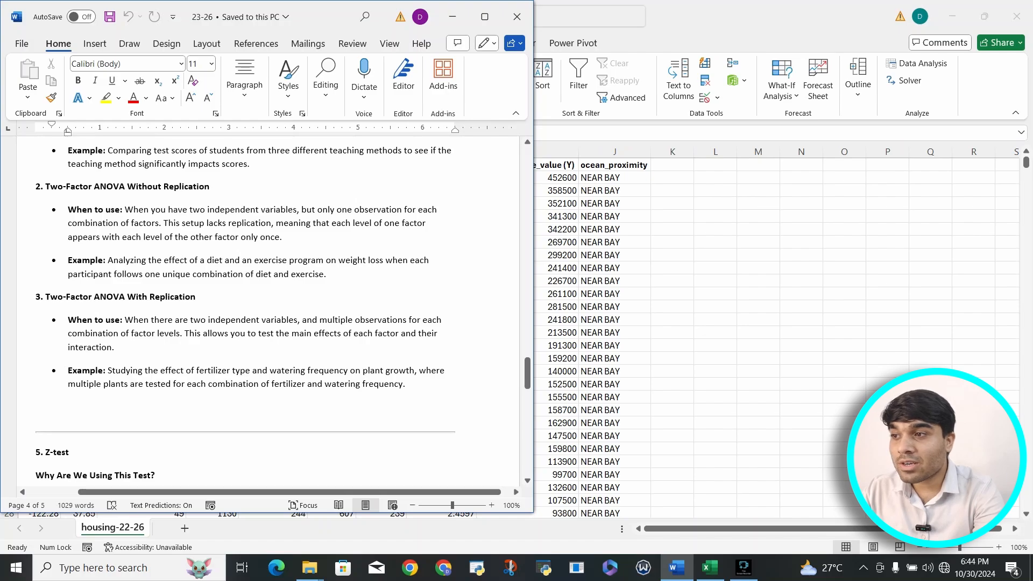
Study the Two-Factor ANOVA Without Replication notes, highlighting the weight loss outcome and the diet and exercise factors in the example.
drag(46, 187, 93, 186)
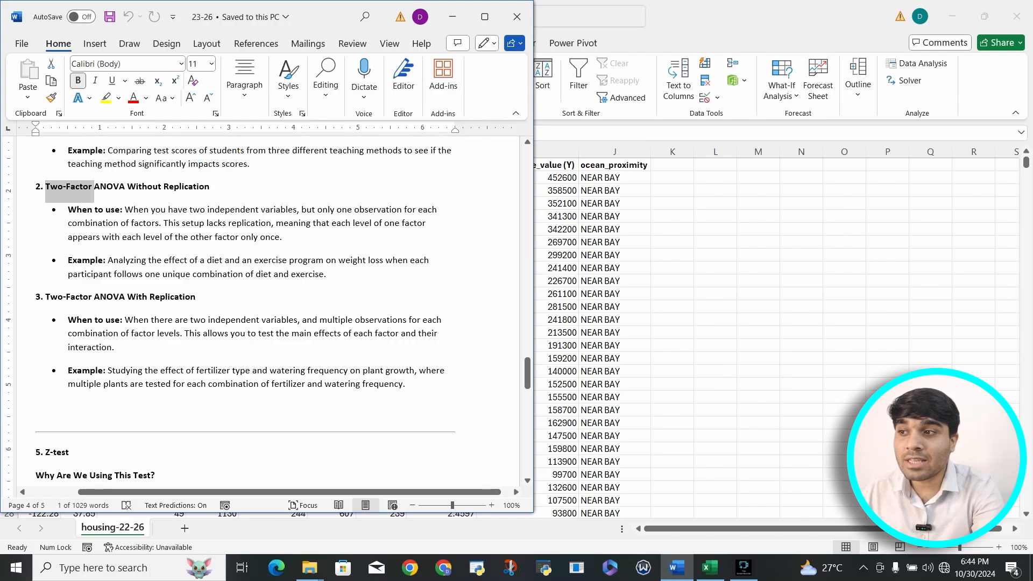
click(108, 260)
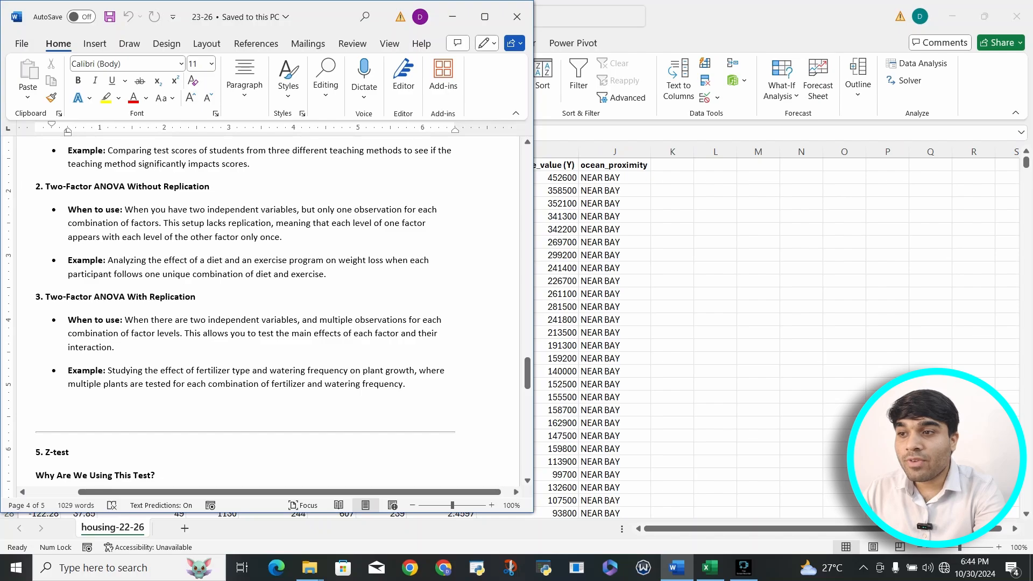
drag(326, 261, 386, 261)
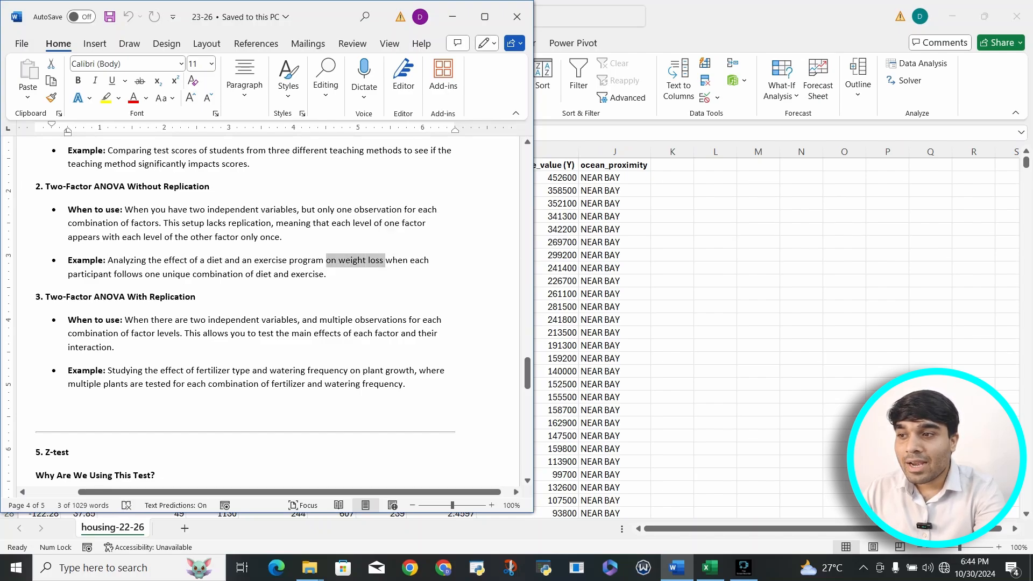
drag(171, 260, 325, 260)
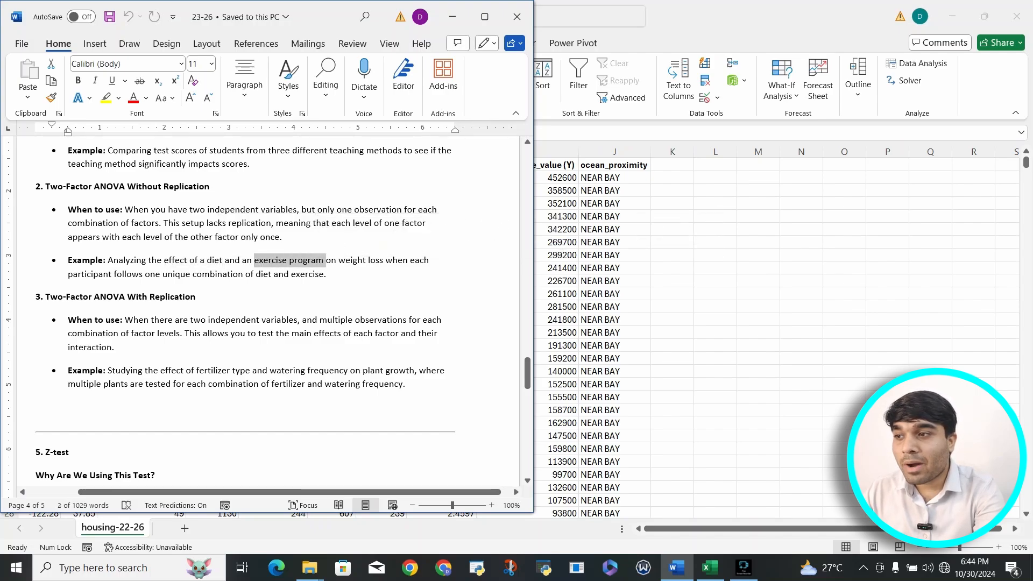
drag(194, 274, 324, 274)
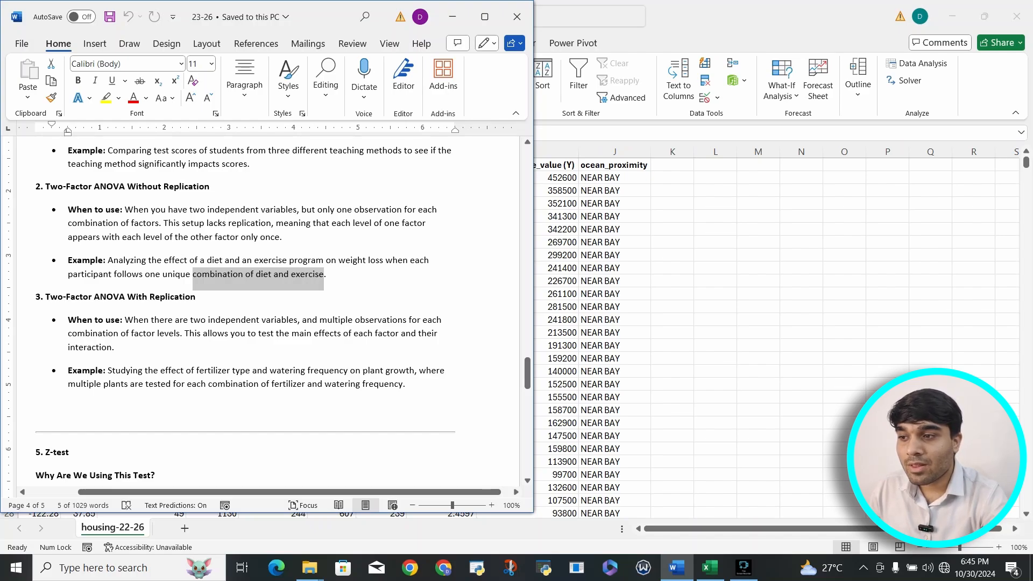
Study the Two-Factor ANOVA With Replication example, highlighting plant growth and the fertilizer and watering frequency factors.
drag(187, 371, 413, 371)
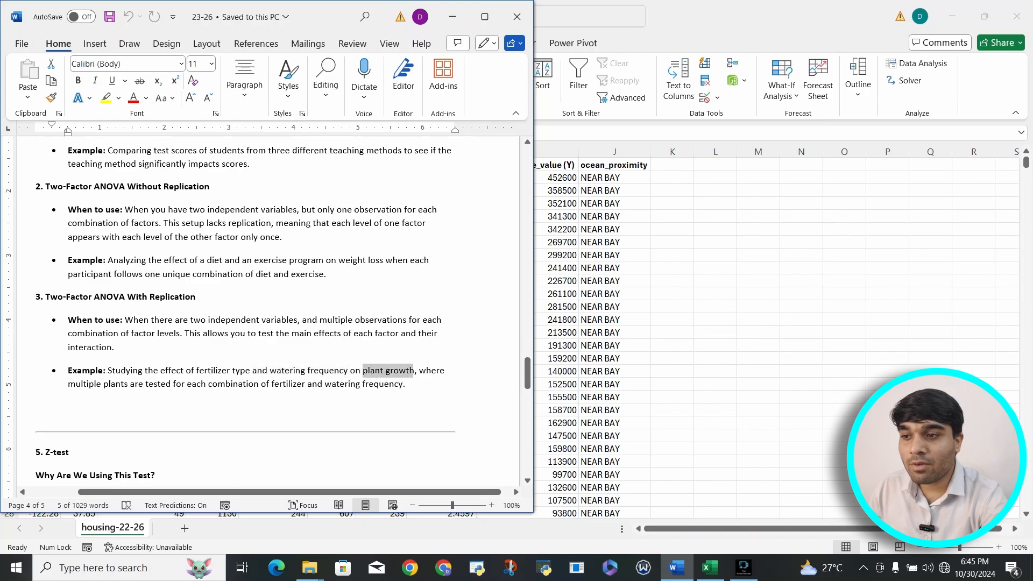
drag(187, 371, 350, 370)
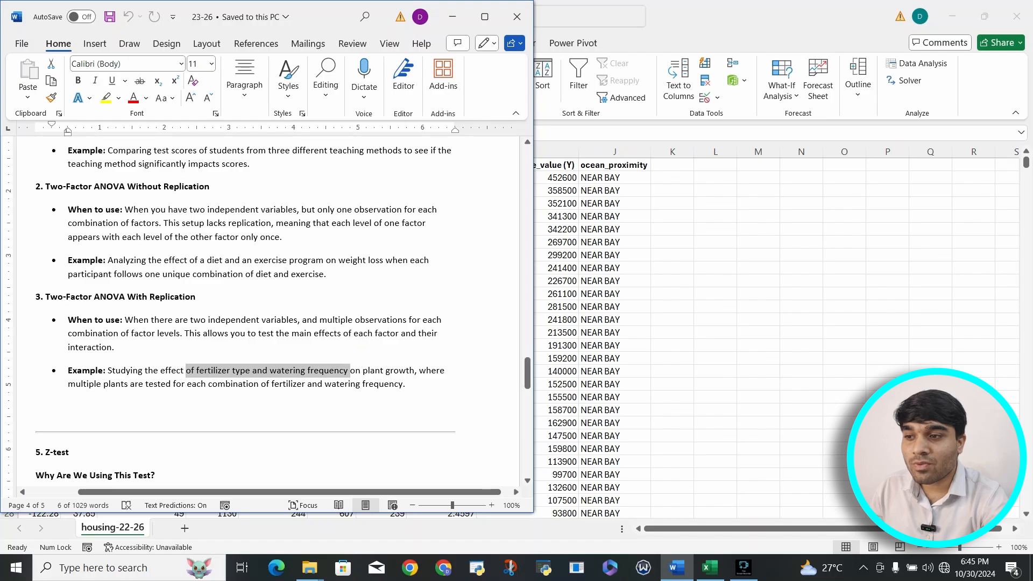
drag(208, 384, 402, 385)
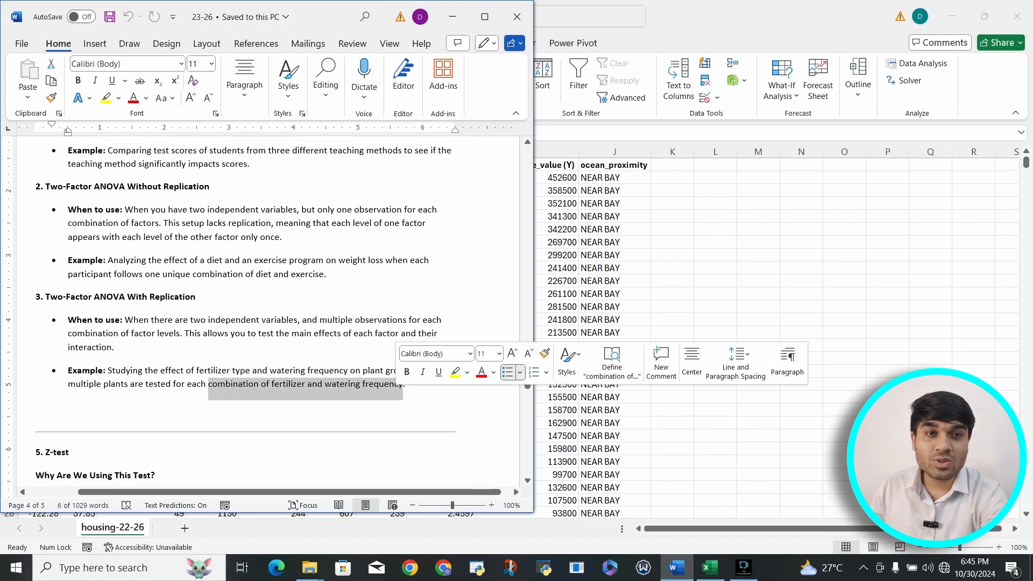
click(343, 370)
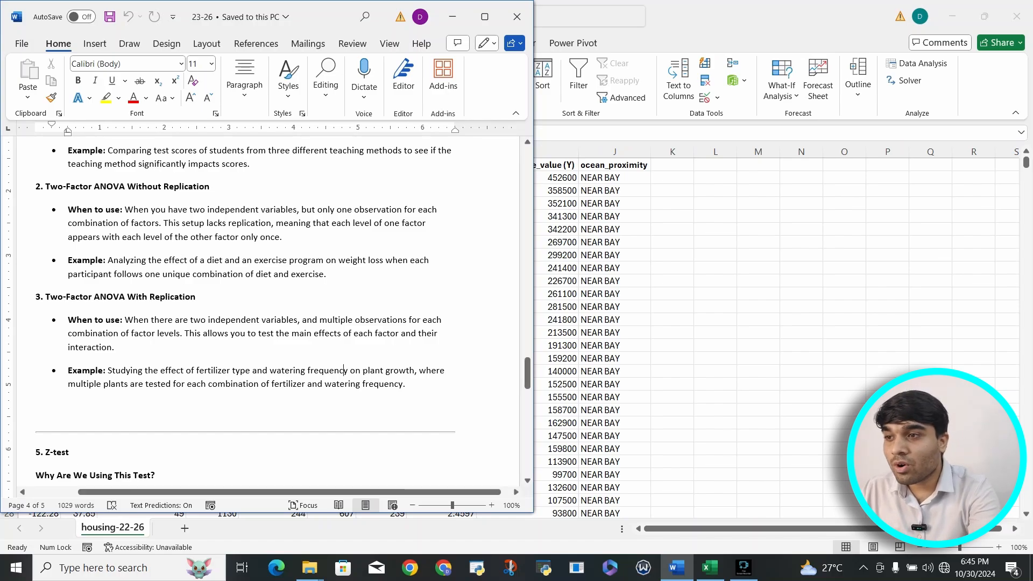
scroll(377, 323, up, 2)
Switch to the housing workbook in Excel and examine the median_house_value (Y) and median_income columns.
key(alt+Tab)
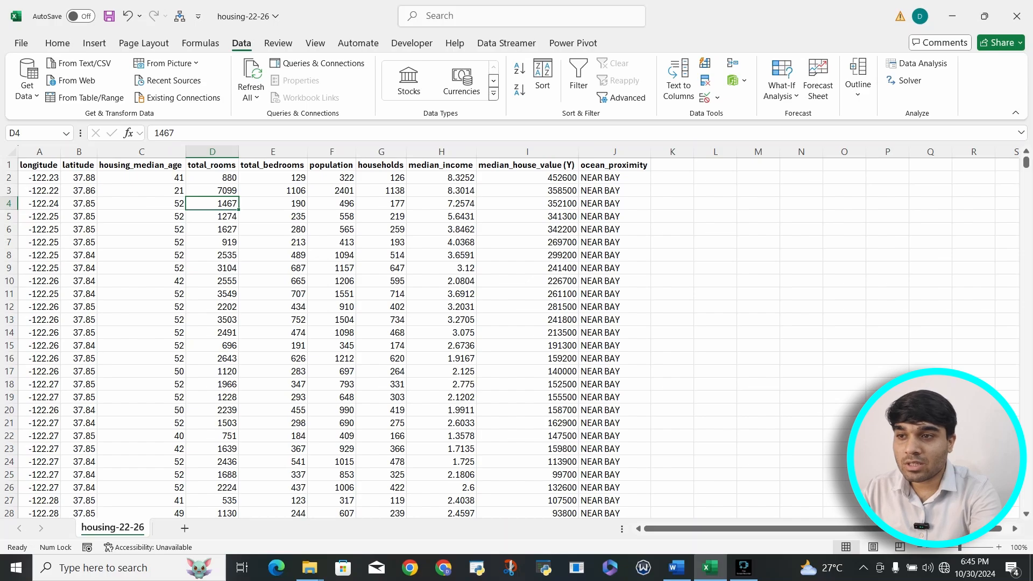
drag(527, 165, 527, 371)
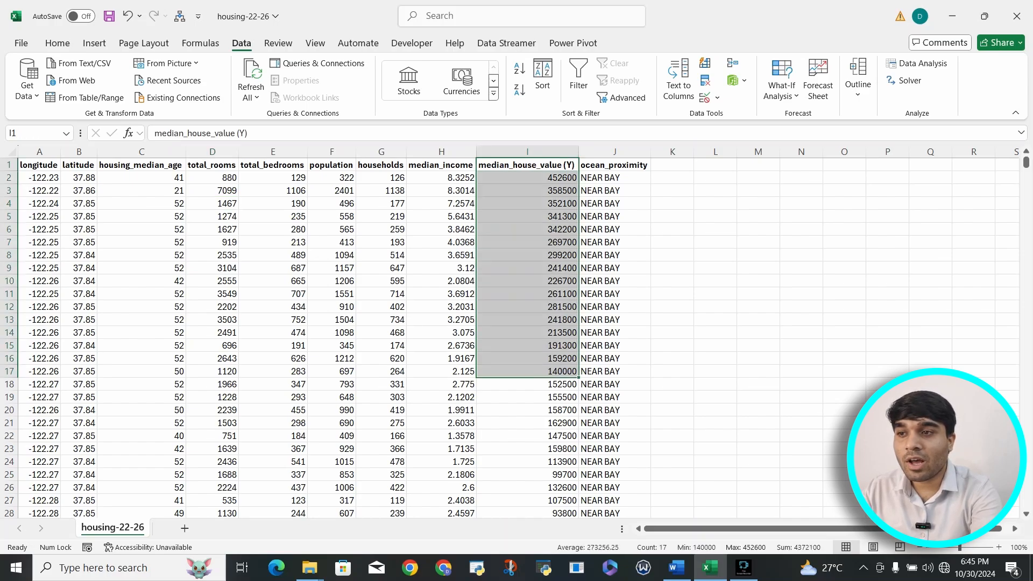
click(441, 165)
drag(441, 165, 443, 346)
click(527, 204)
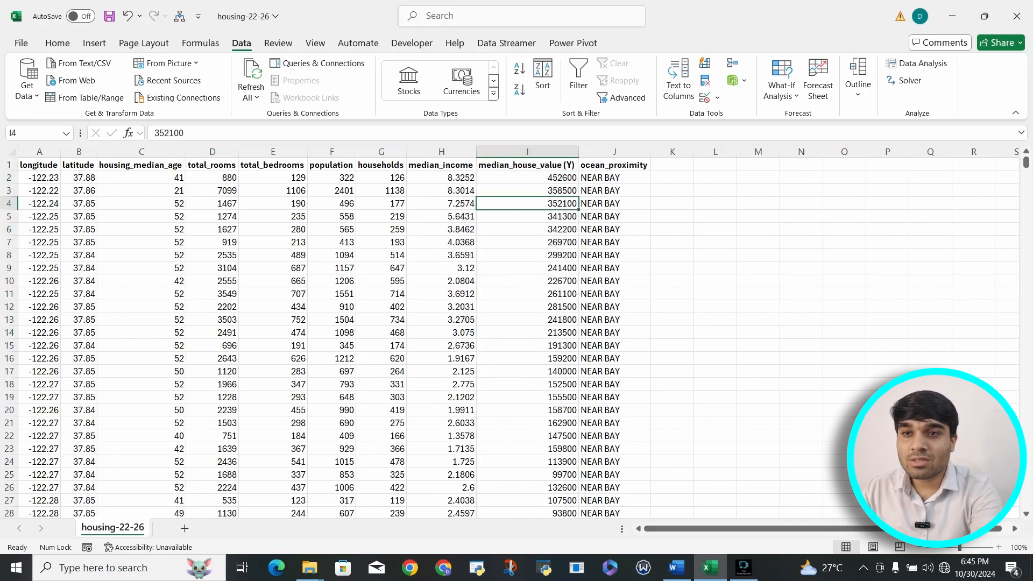
Return to the Word notes and review the F-Statistic and P-value interpretation and the instructions for running ANOVA.
click(676, 568)
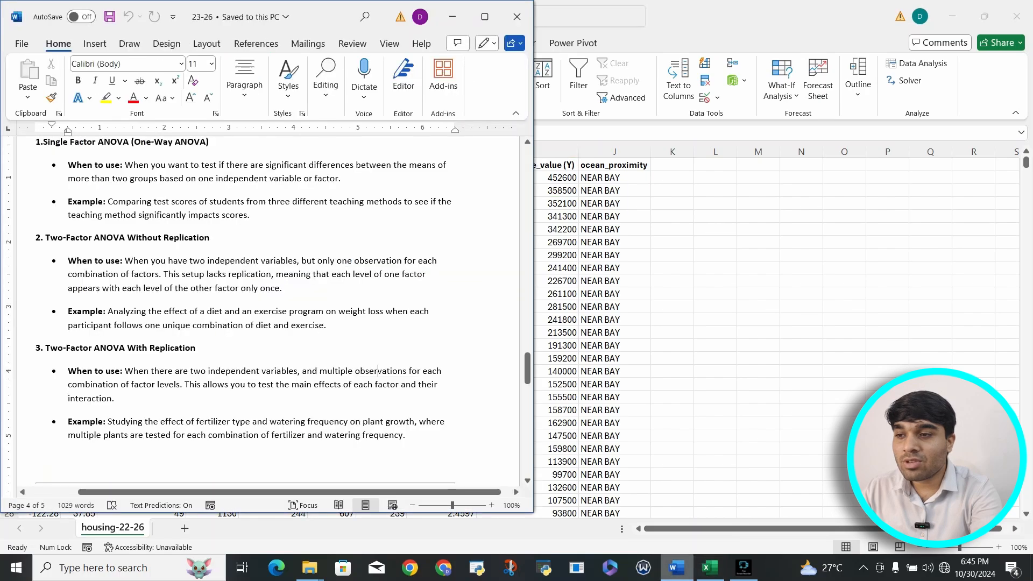
scroll(268, 311, up, 2)
scroll(268, 311, up, 6)
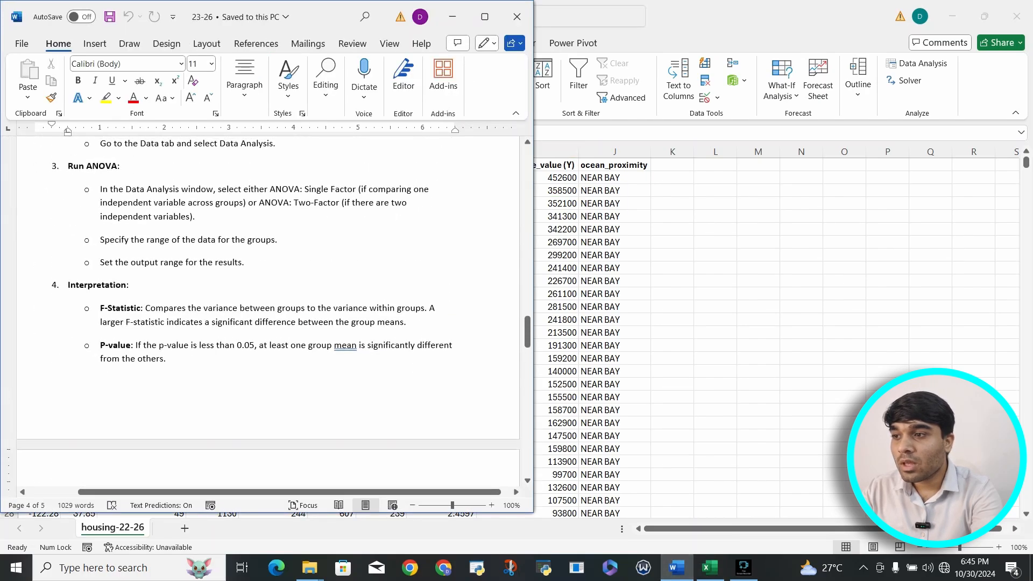
drag(100, 316, 140, 316)
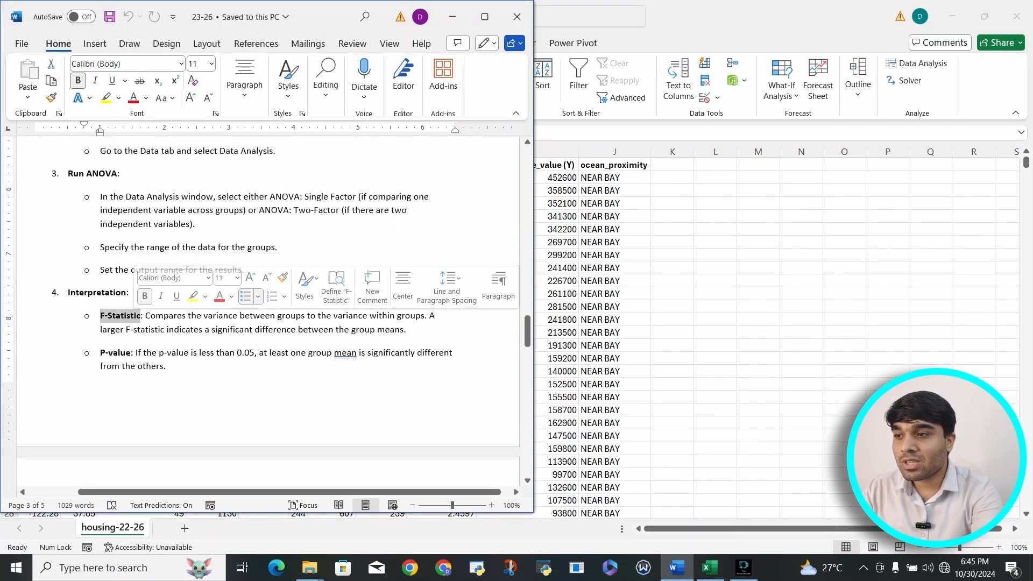
click(101, 352)
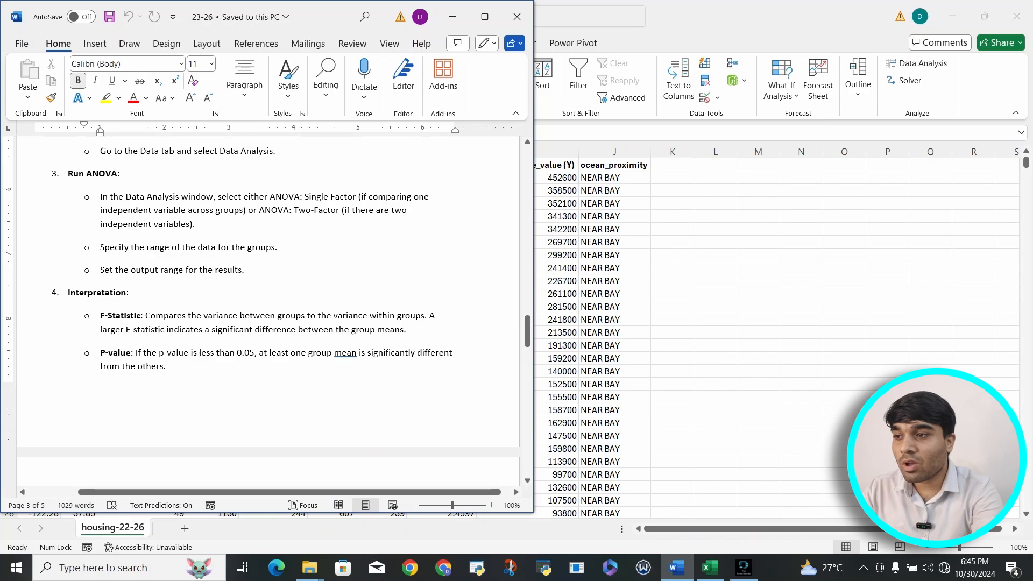
drag(100, 353, 164, 367)
scroll(269, 312, up, 1)
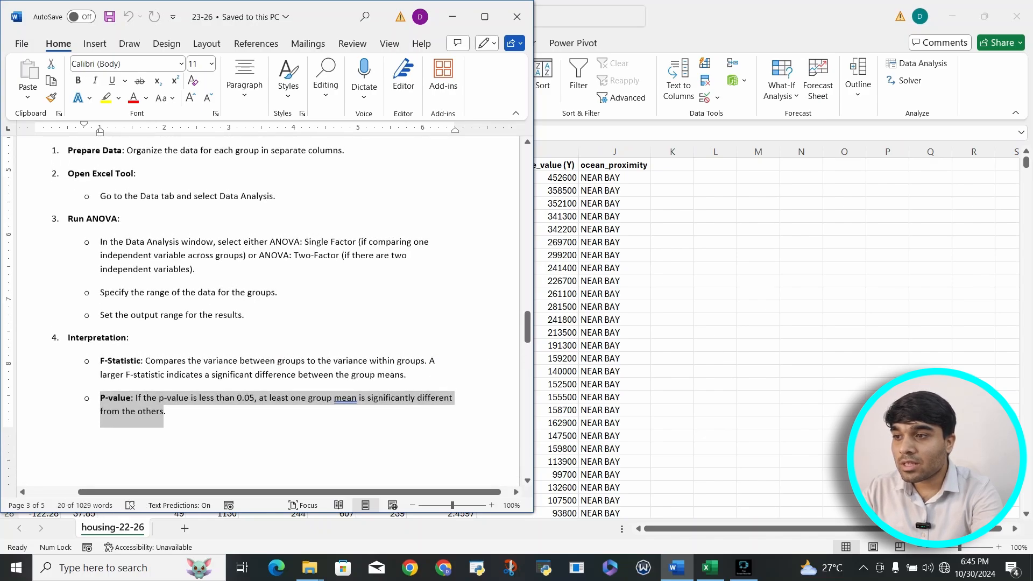
drag(245, 315, 124, 242)
click(239, 196)
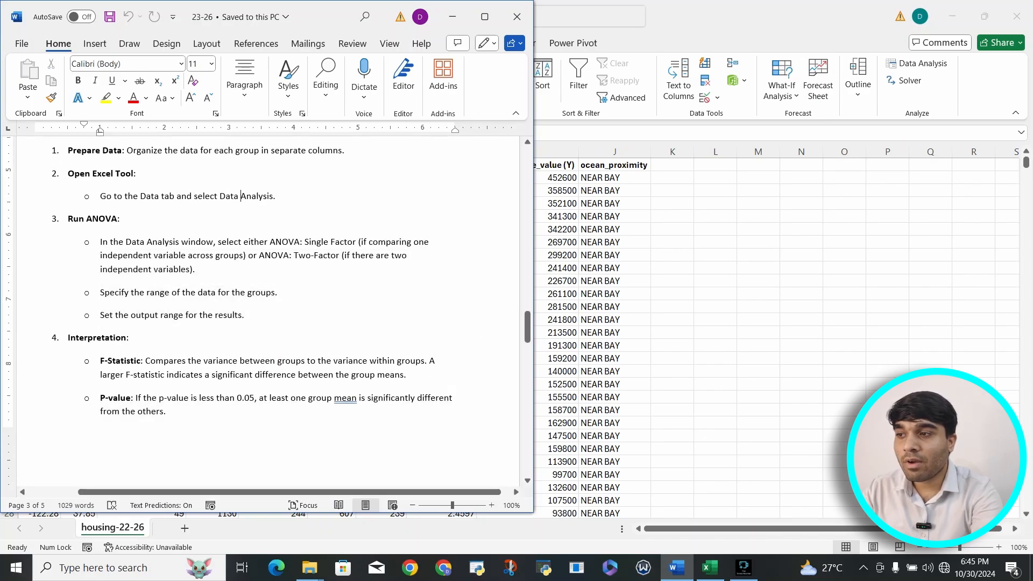
Switch to the housing workbook in Excel and open the Anova: Single Factor tool from Data Analysis.
click(555, 204)
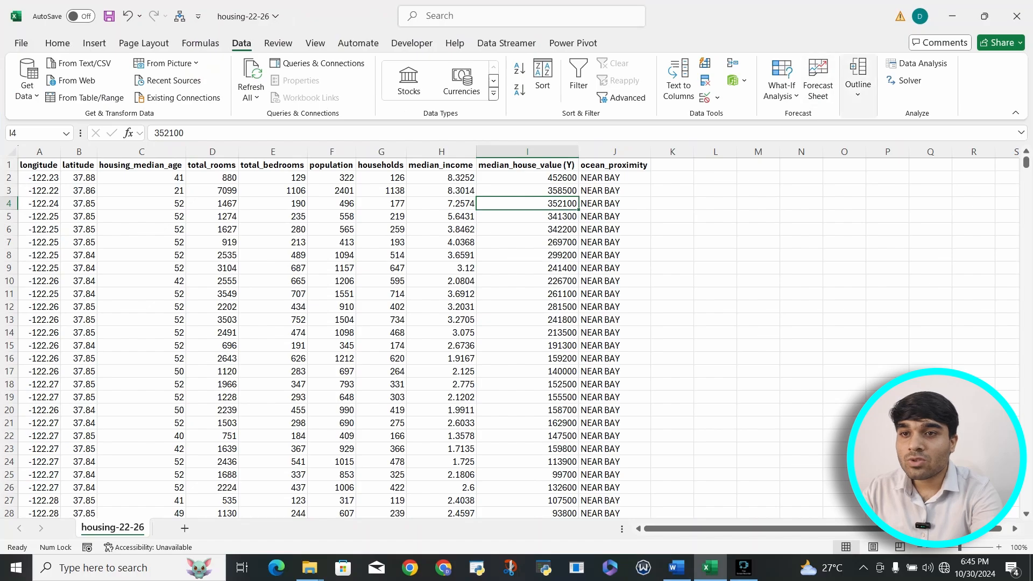
click(918, 63)
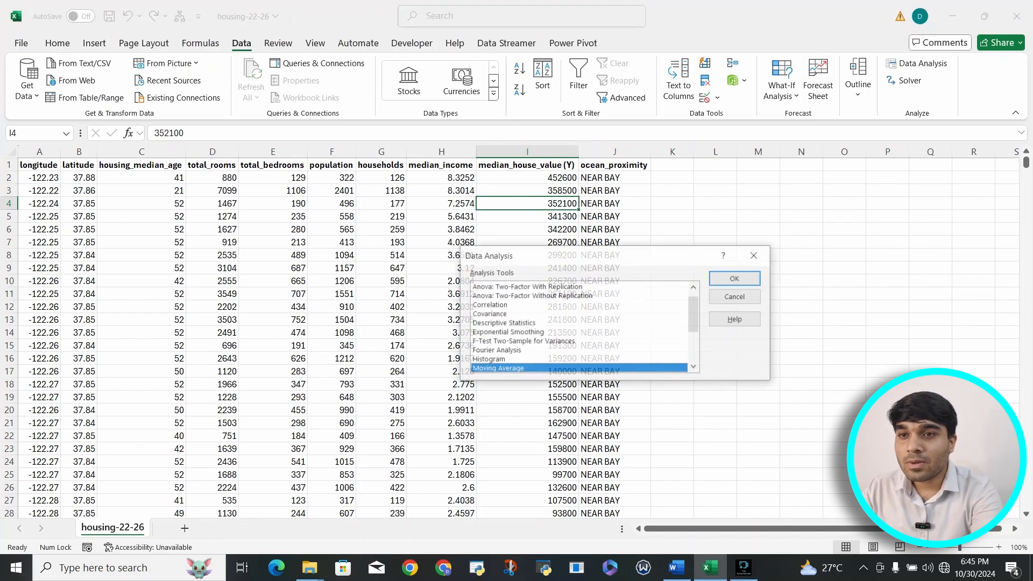
scroll(580, 327, up, 1)
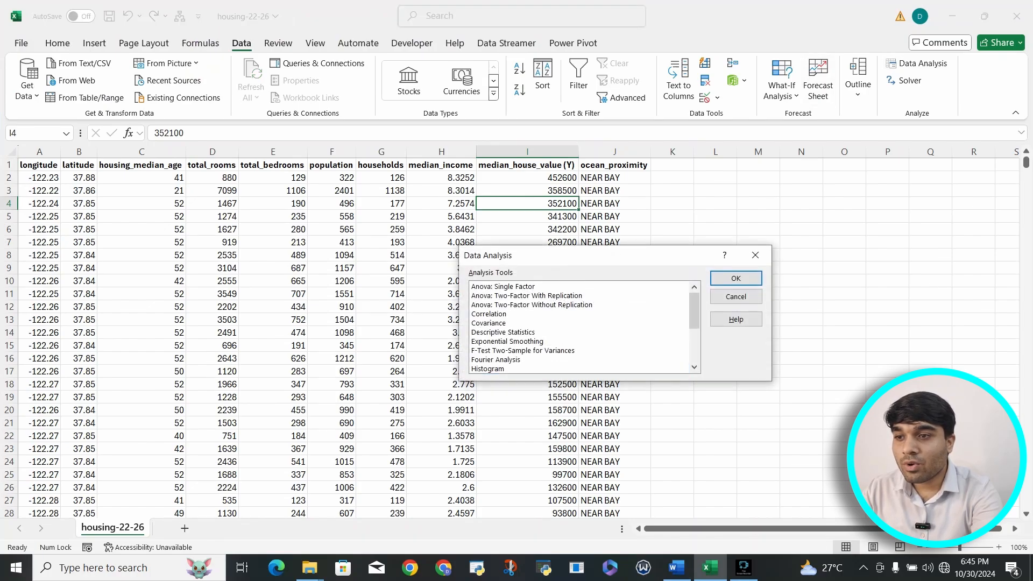
click(503, 287)
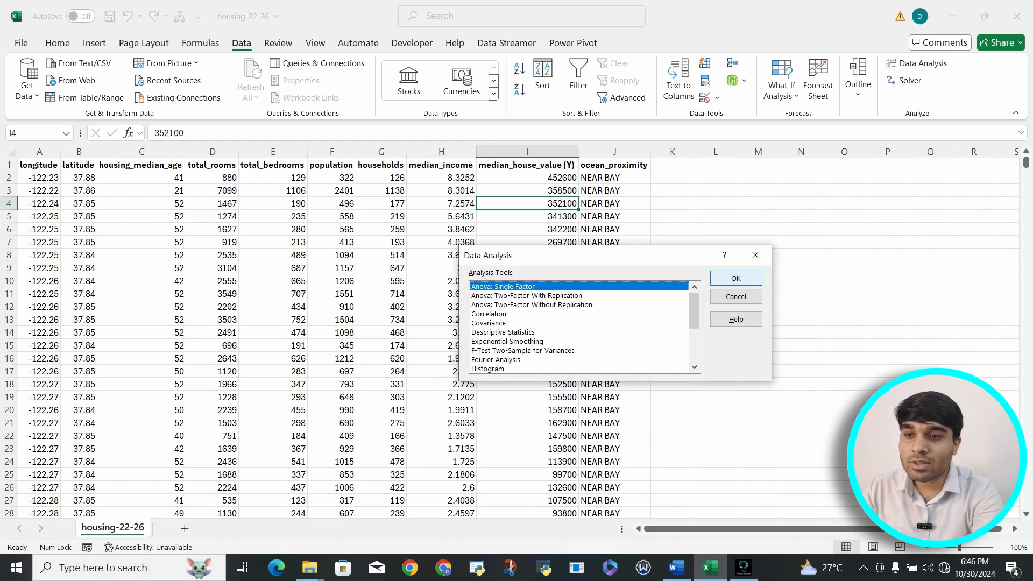
click(736, 278)
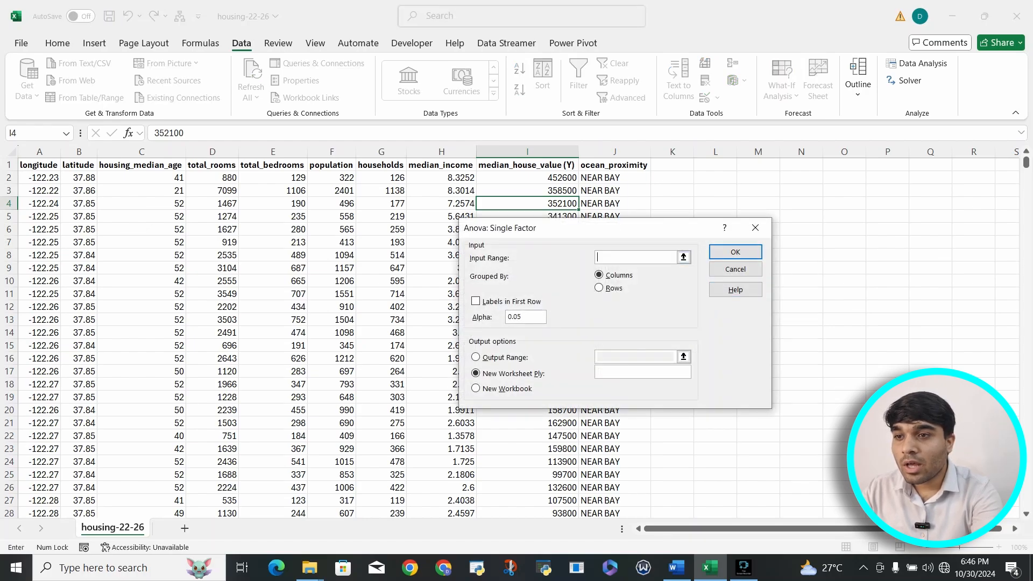
Set the ANOVA input range to the full median_income and median_house_value (Y) columns, $H$1:$I$20641.
drag(636, 232, 824, 203)
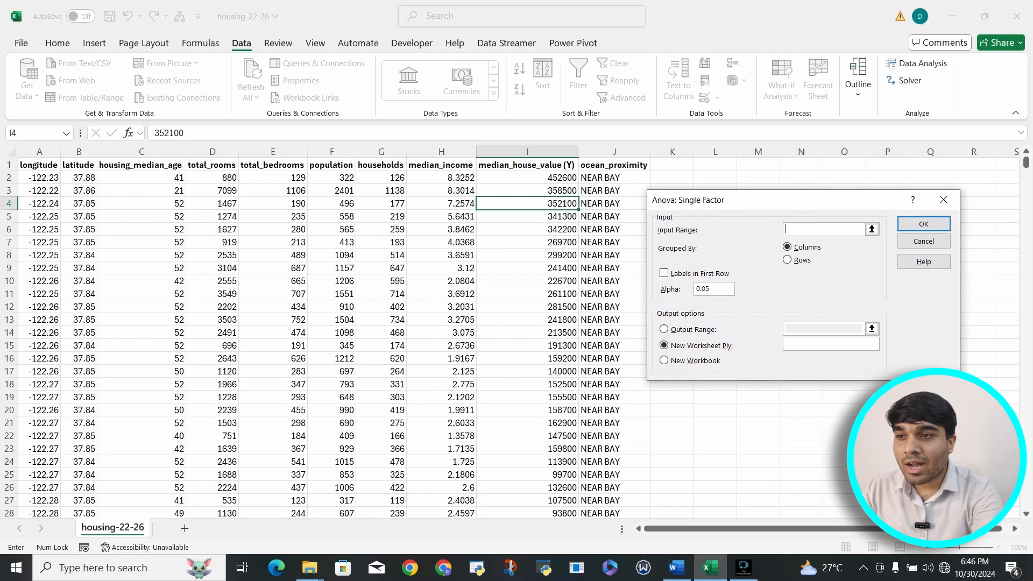
drag(441, 165, 524, 164)
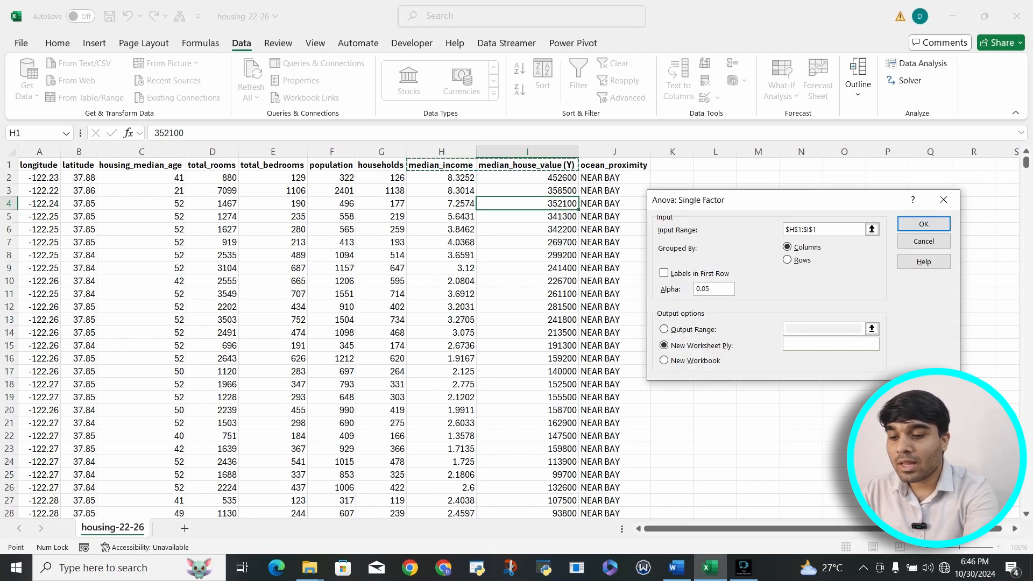
key(ctrl+shift+Down)
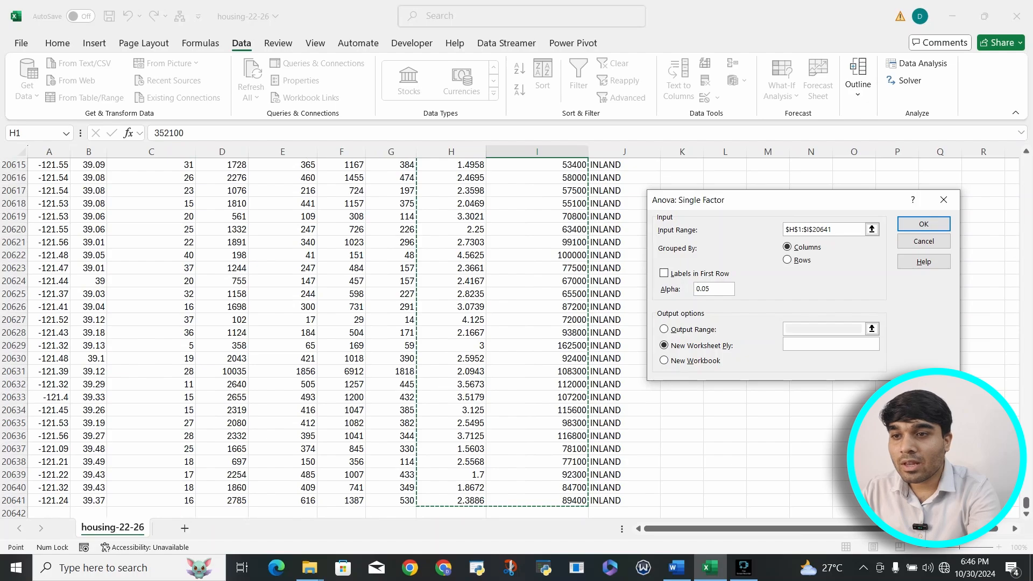
Mark the first row as labels, set the output range to $L$2, and run the single-factor ANOVA.
click(663, 273)
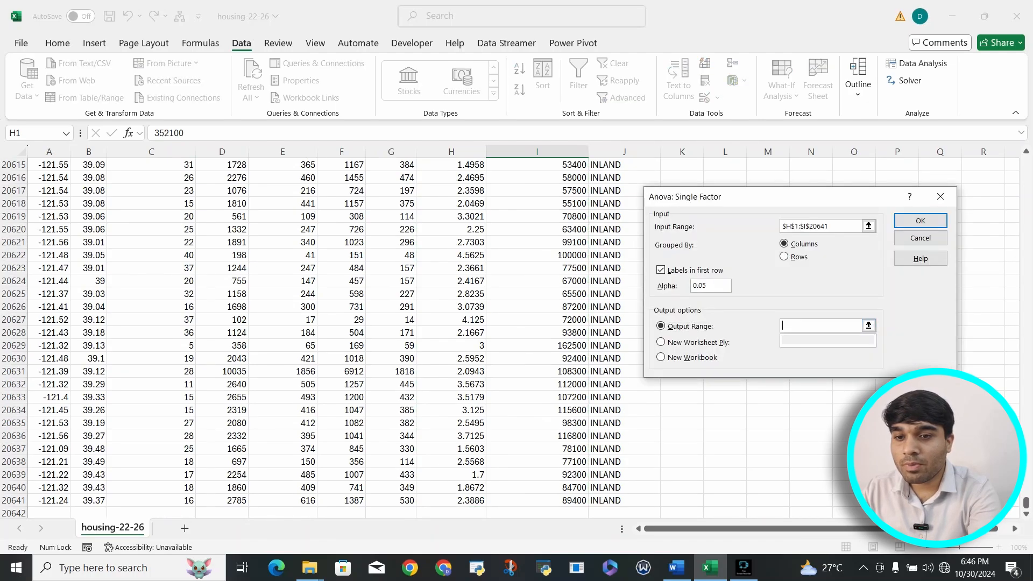
drag(1026, 503, 1026, 162)
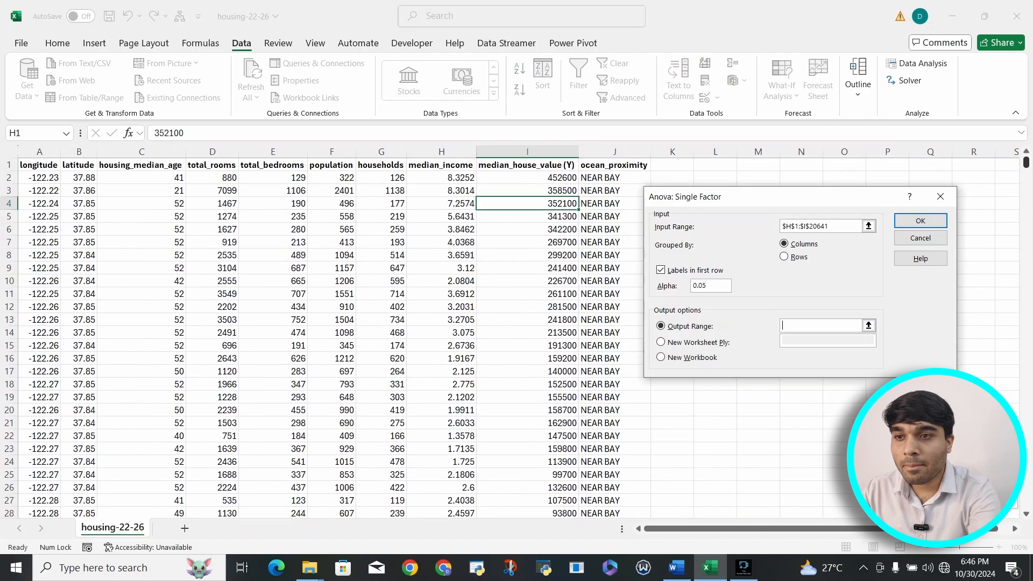
click(715, 178)
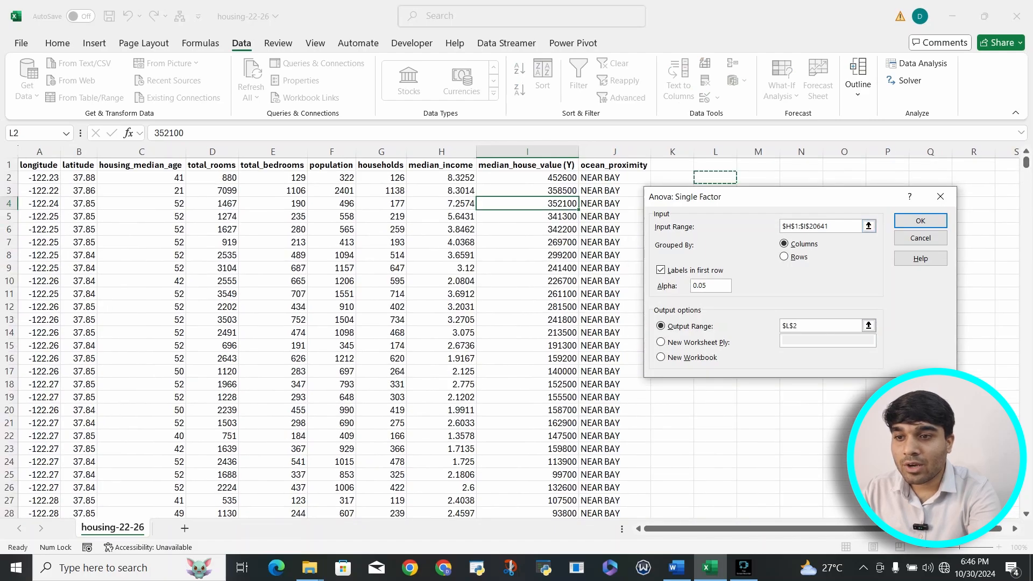
click(921, 221)
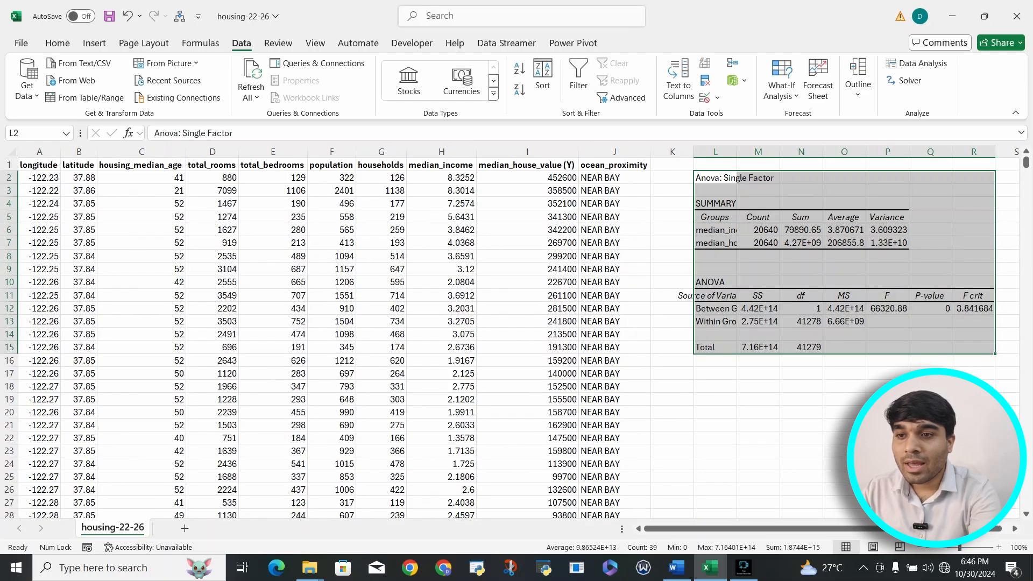
scroll(516, 334, right, 2)
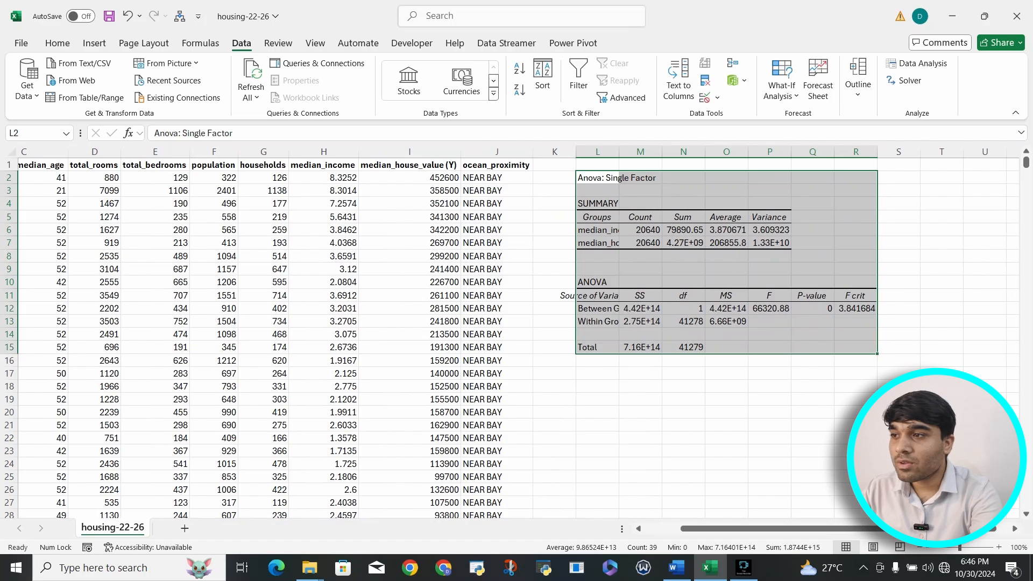
Auto-fit the width of every column in the sheet so the ANOVA output shows in full.
click(11, 153)
double_click(615, 152)
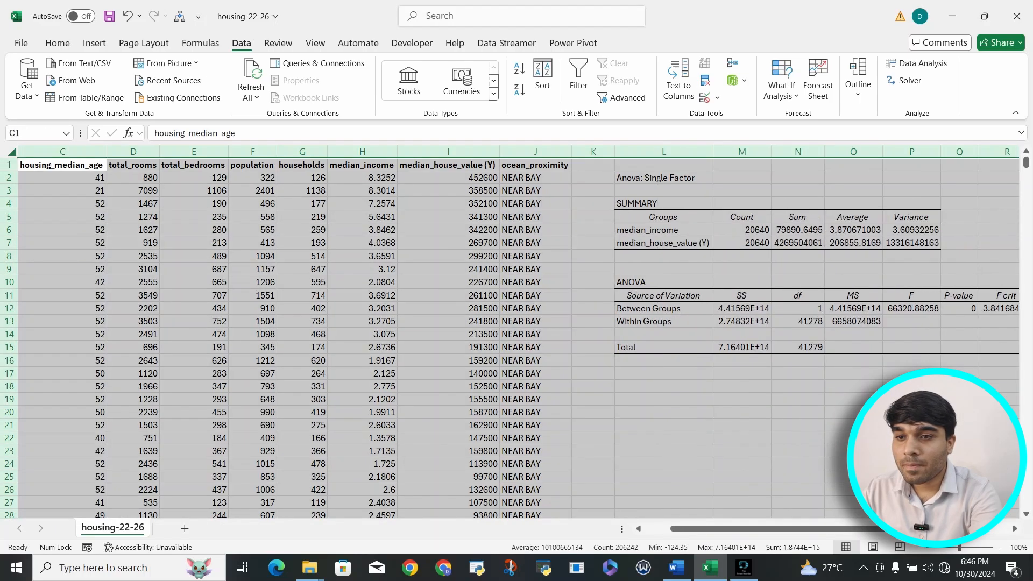
click(742, 360)
Make the Between Groups P-value in the ANOVA table bold.
scroll(742, 360, right, 4)
click(845, 308)
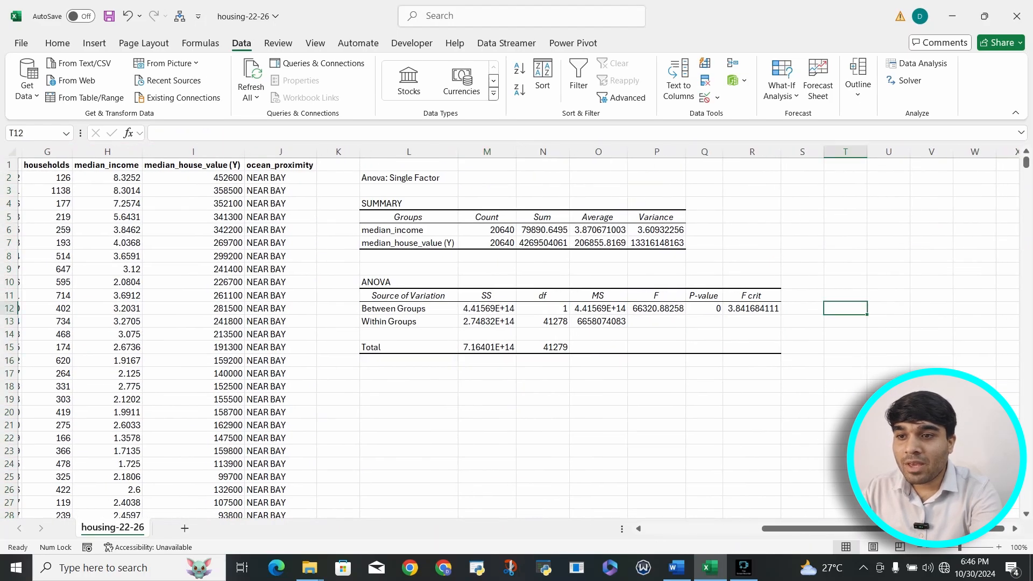
key(Left)
key(Left)
key(Left)
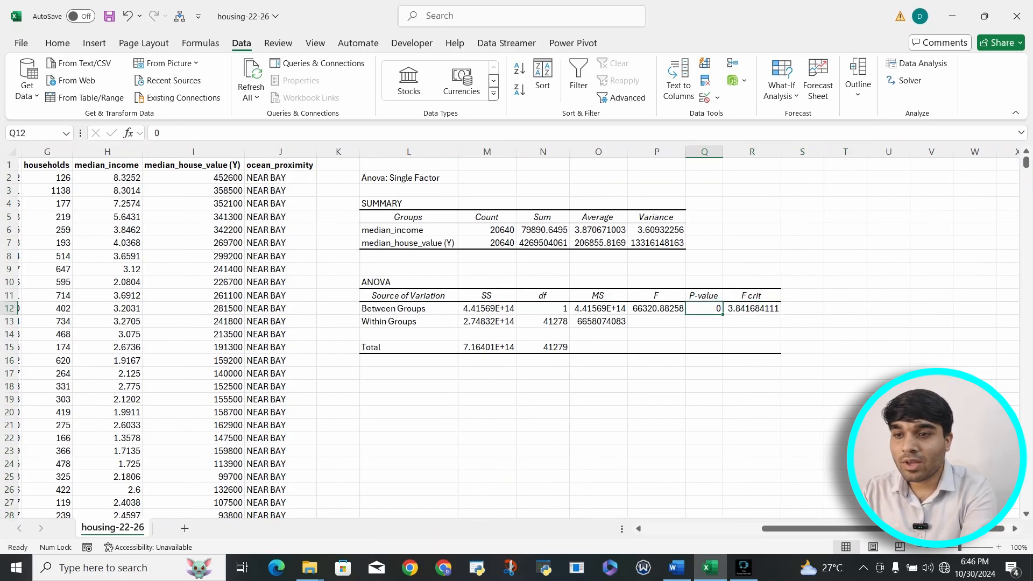
click(802, 334)
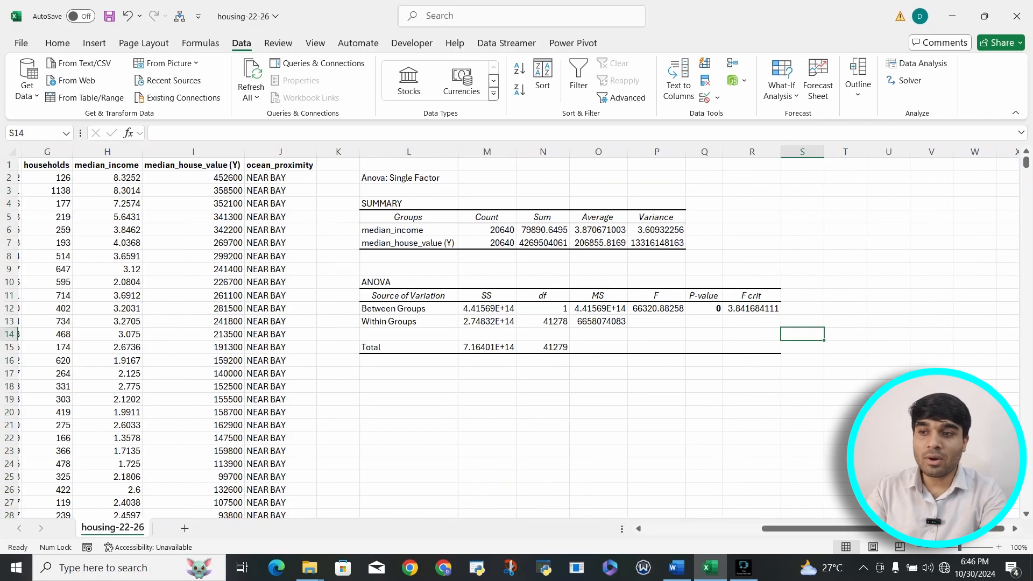
Examine the between-groups and within-groups degrees of freedom and the median_income count in the ANOVA output.
click(543, 308)
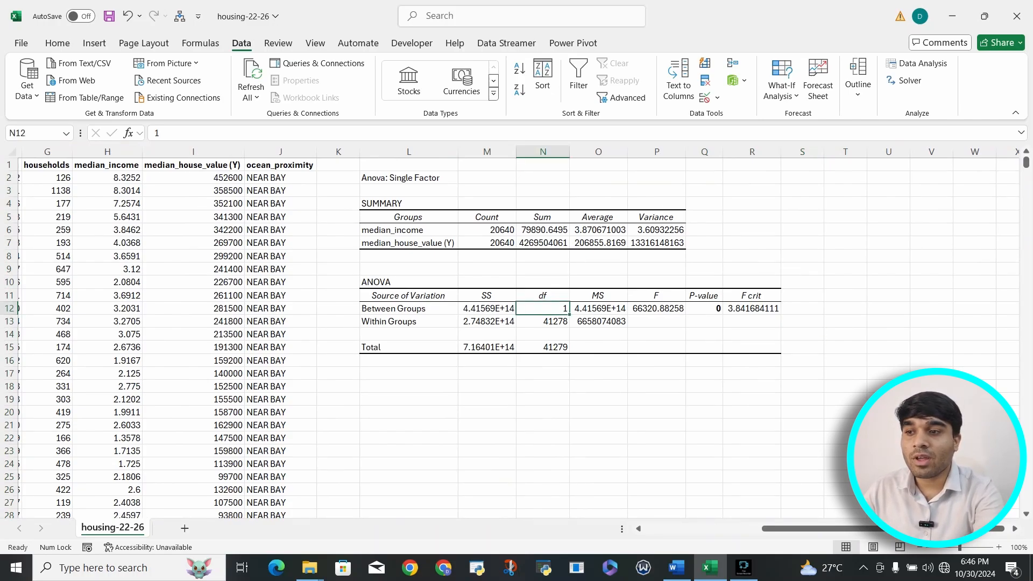
click(543, 321)
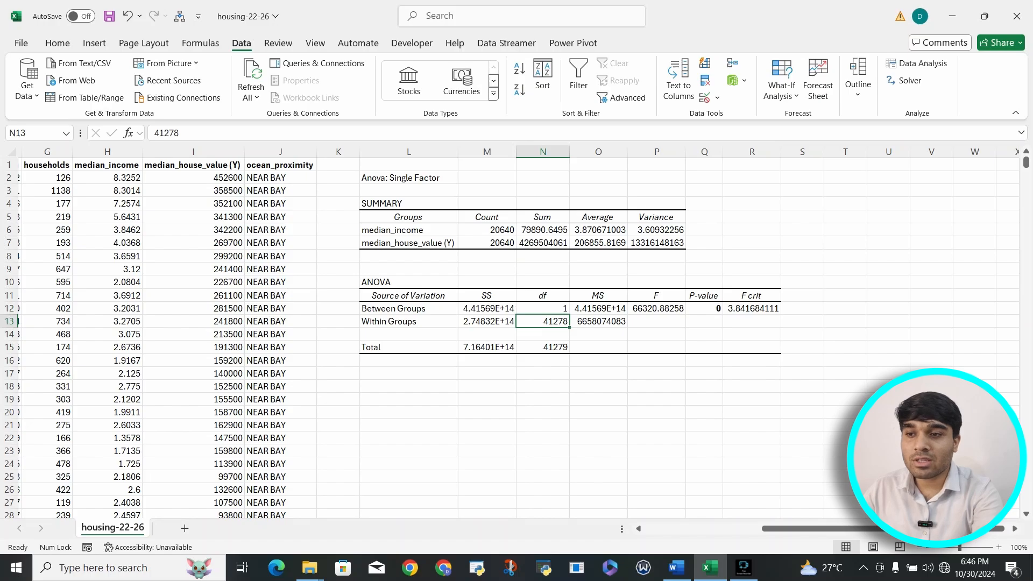
click(845, 322)
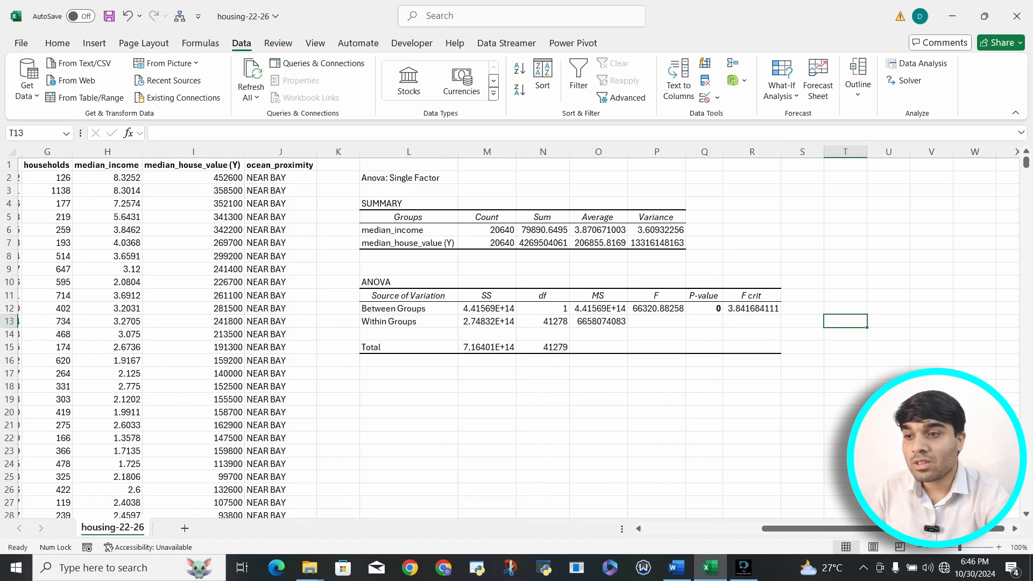
click(543, 321)
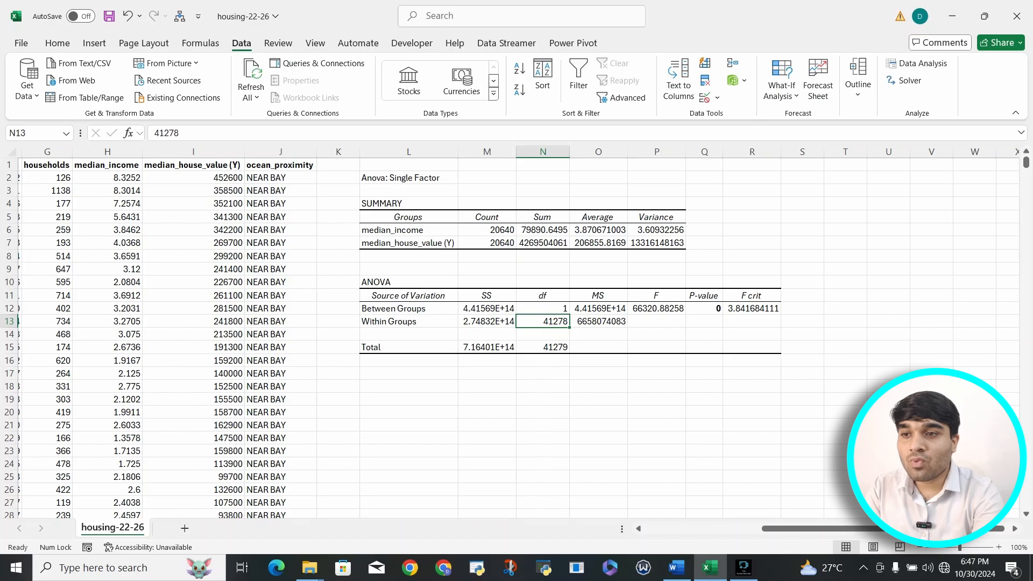
click(802, 309)
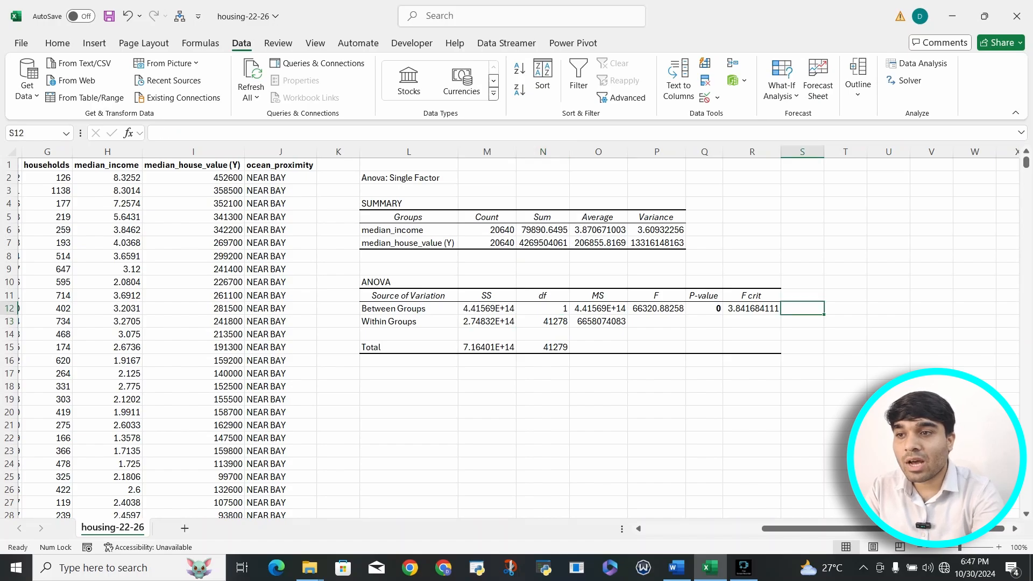
click(486, 230)
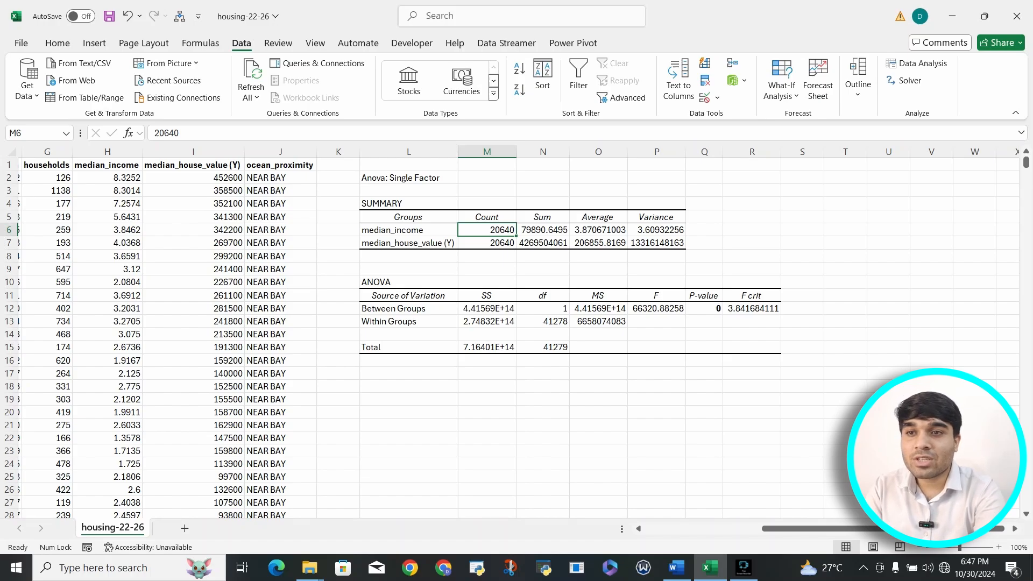
Open the Anova: Two-Factor With Replication tool, inspect its Rows per sample setting, and close it without running.
click(915, 63)
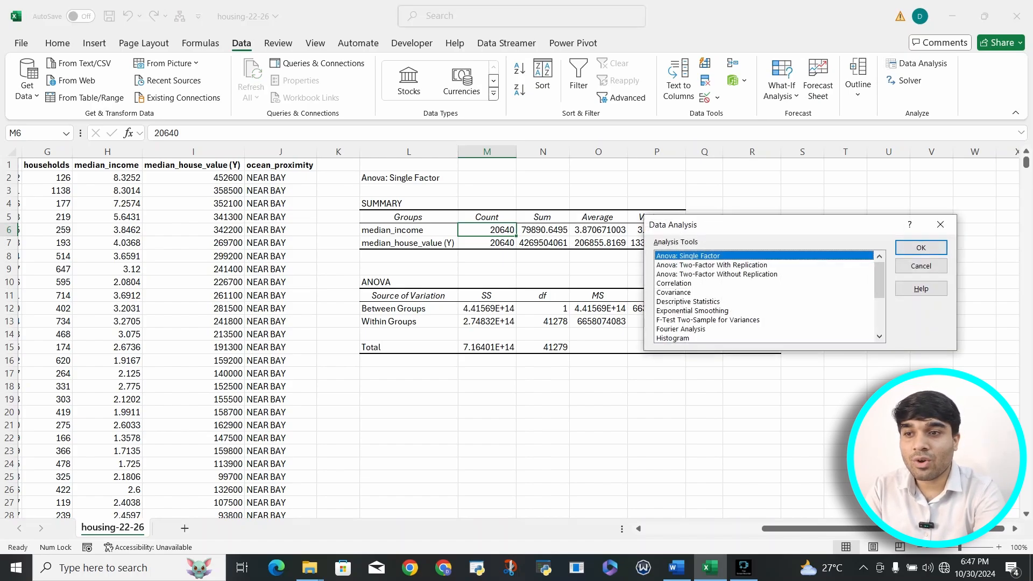
click(712, 265)
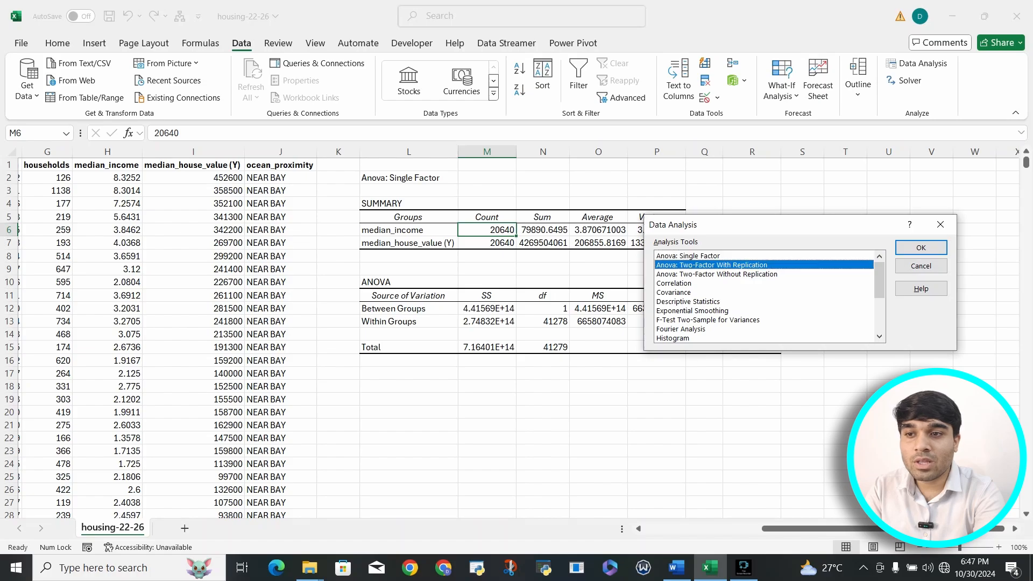
click(921, 247)
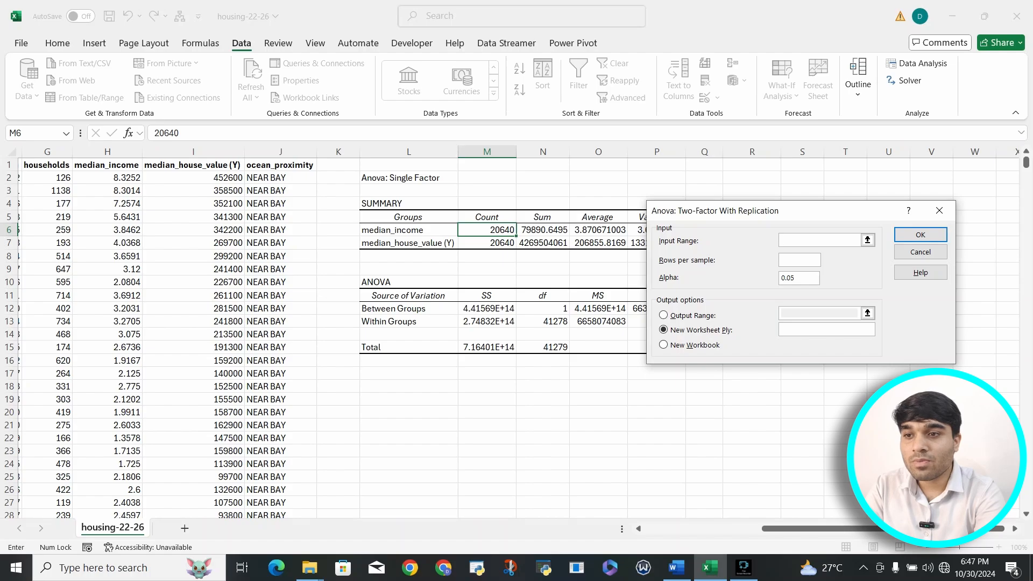
click(799, 259)
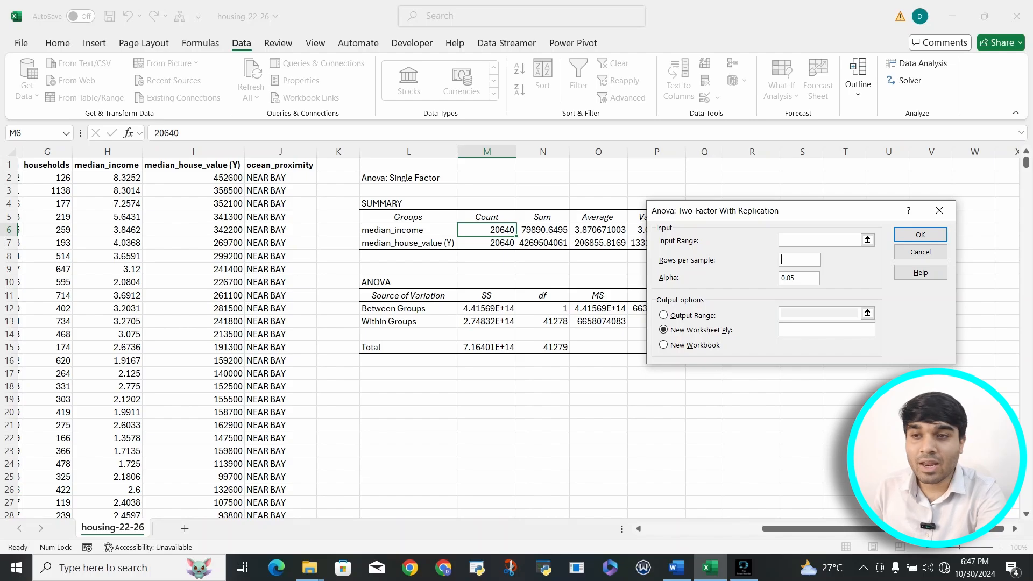
click(939, 210)
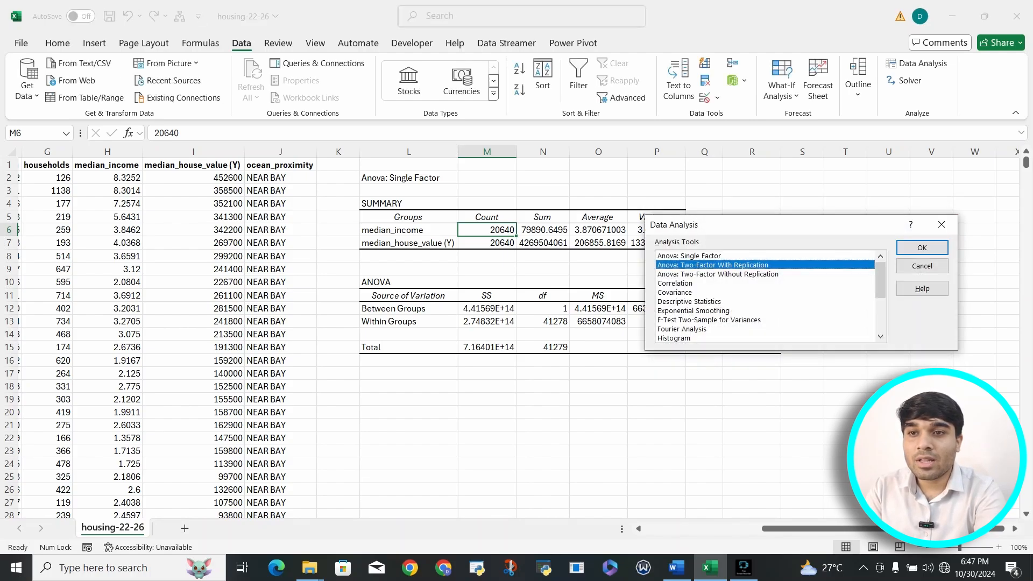
Inspect the Anova: Two-Factor Without Replication options, then leave Data Analysis without running it and return to the sheet.
click(754, 283)
click(753, 274)
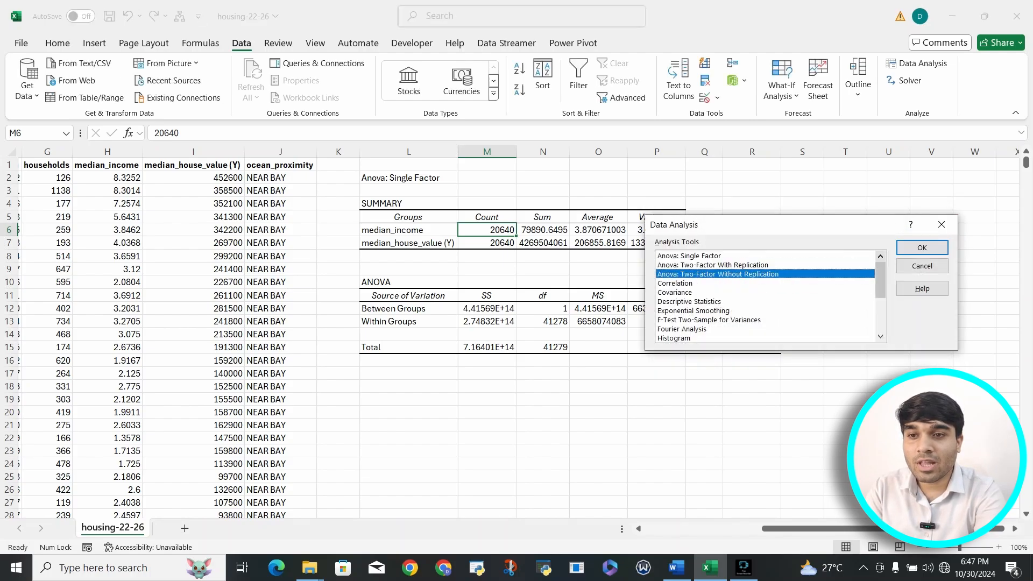
click(922, 247)
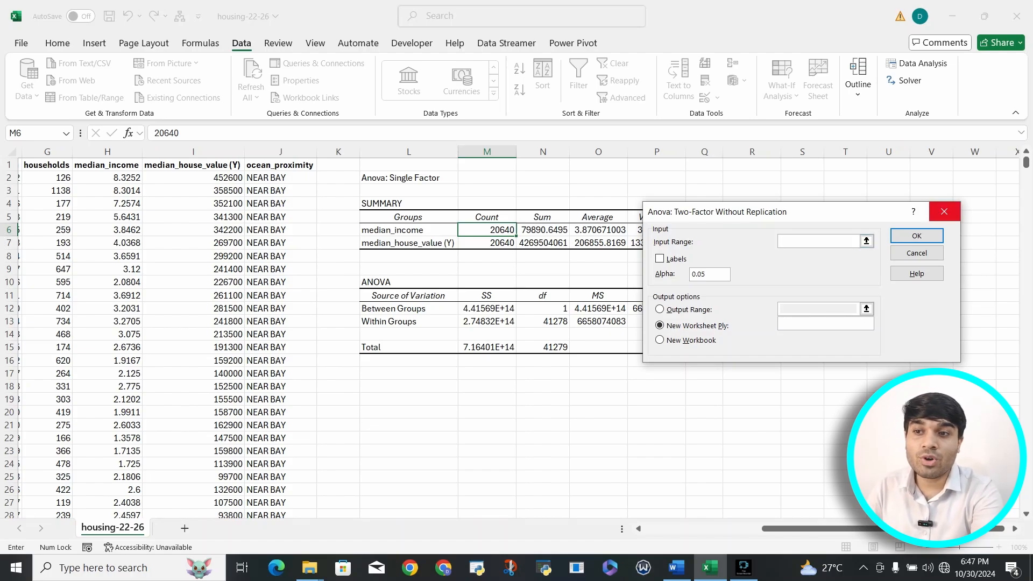
click(944, 212)
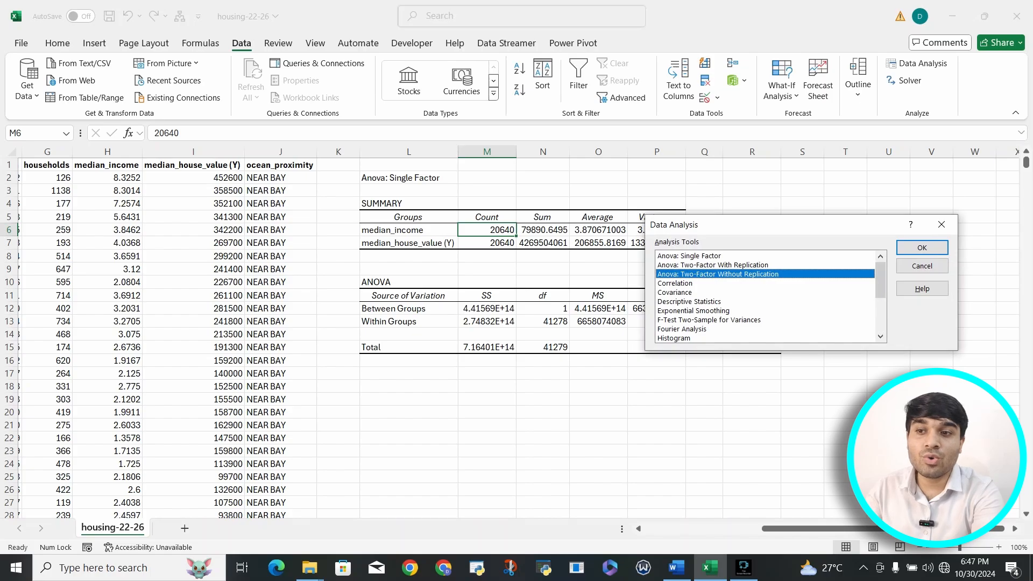
key(Return)
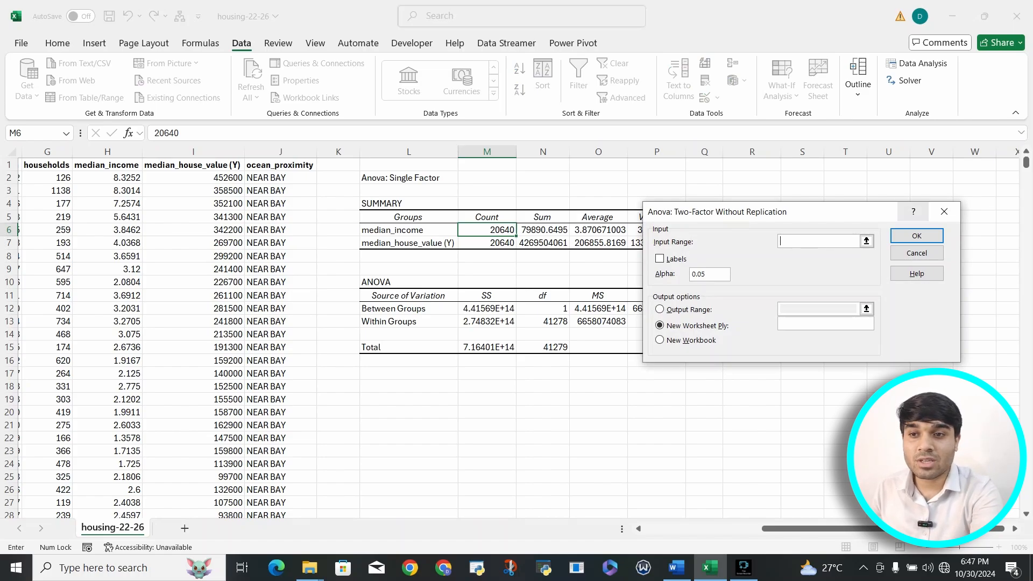
click(944, 211)
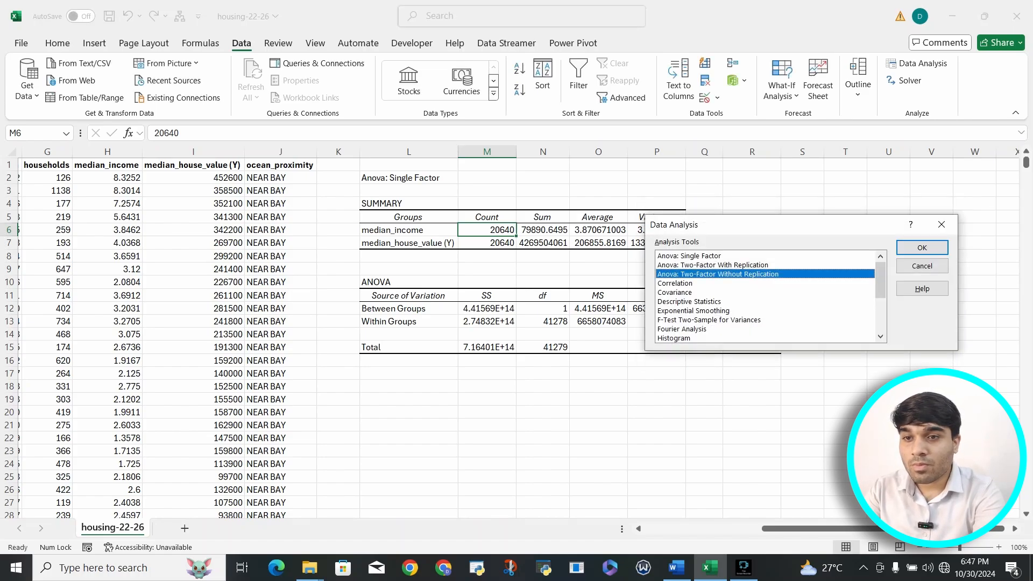
click(941, 224)
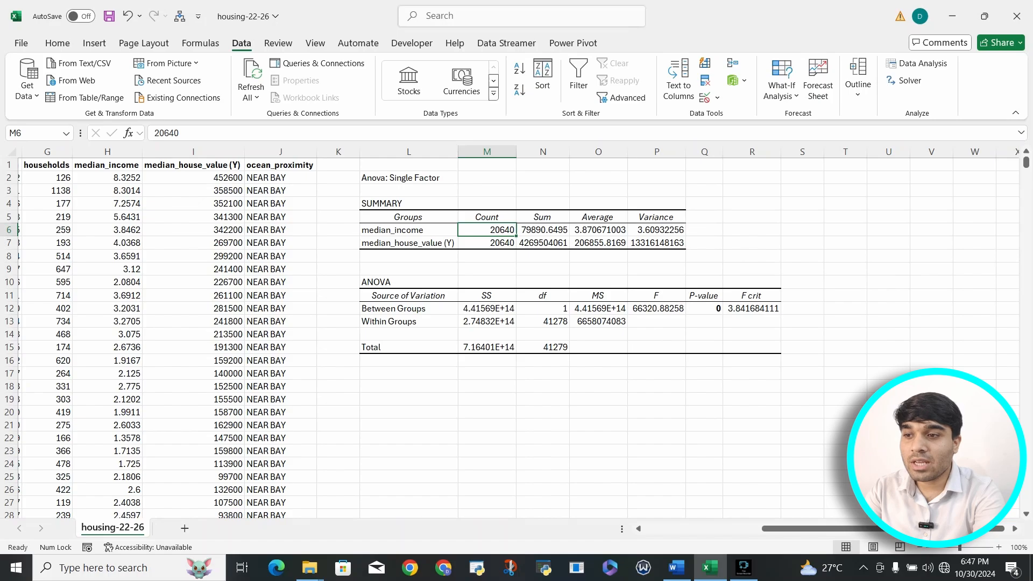
click(542, 386)
click(542, 373)
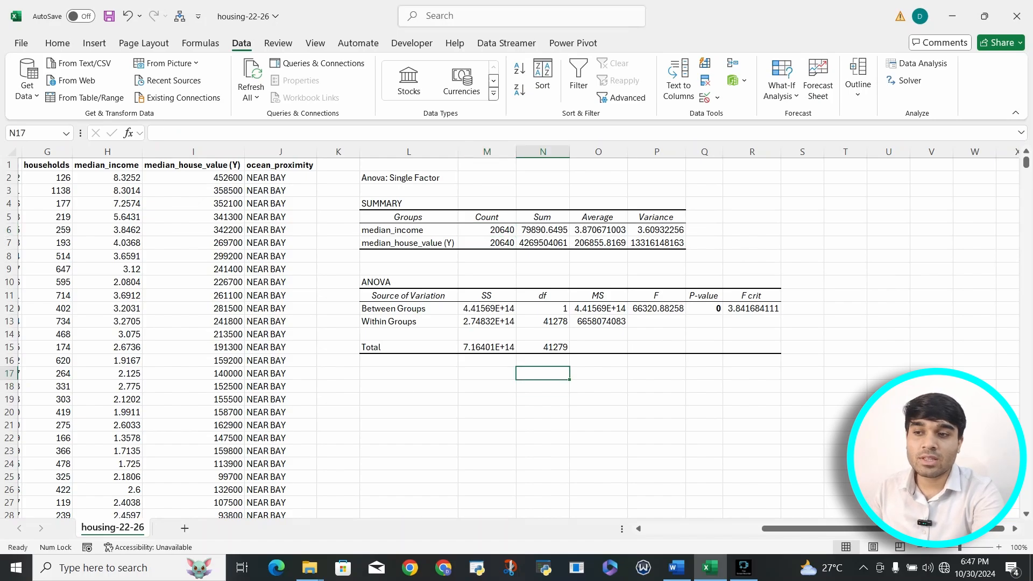